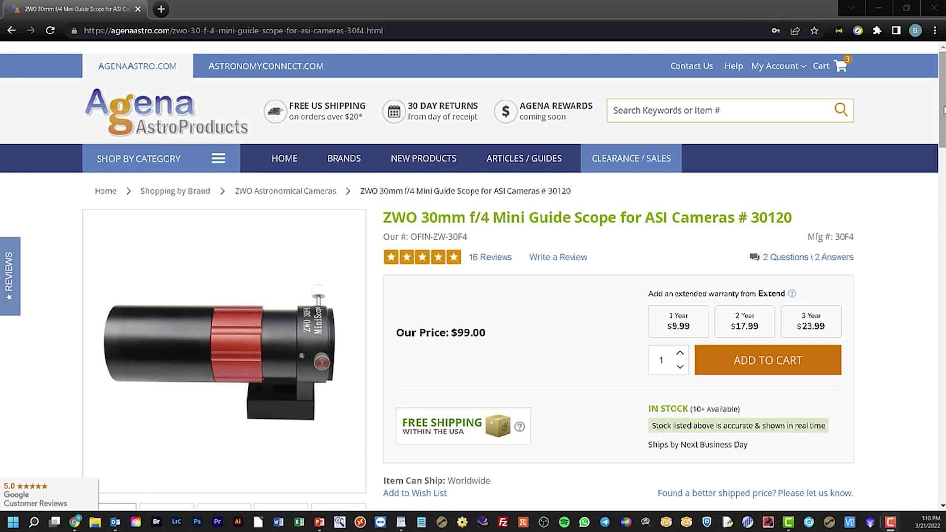
Step: Scroll the Agena listing to the Quick Overview showing the 30mm aperture and 120mm focal length
drag(943, 110, 934, 239)
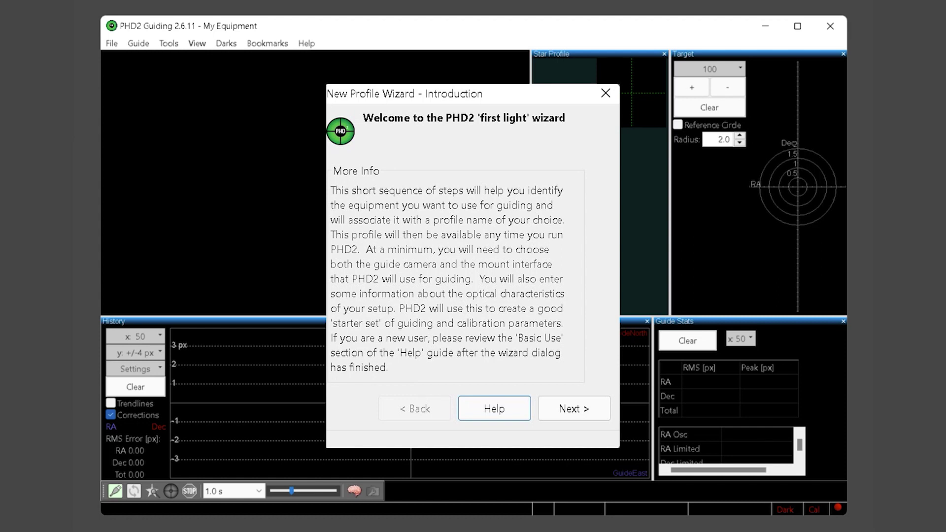
Step: Dismiss the first-light wizard and decline the Setup Wizard to reach Connect Equipment for My Equipment
key(Escape)
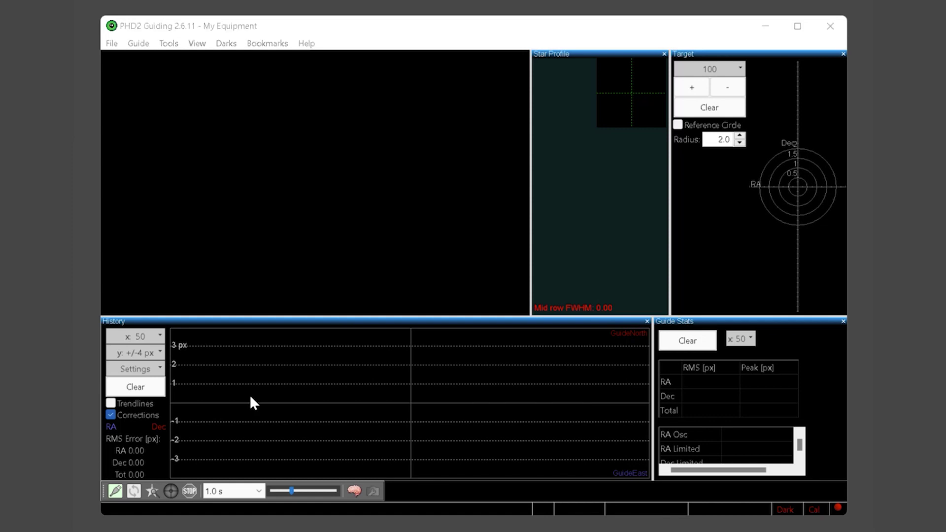
click(115, 491)
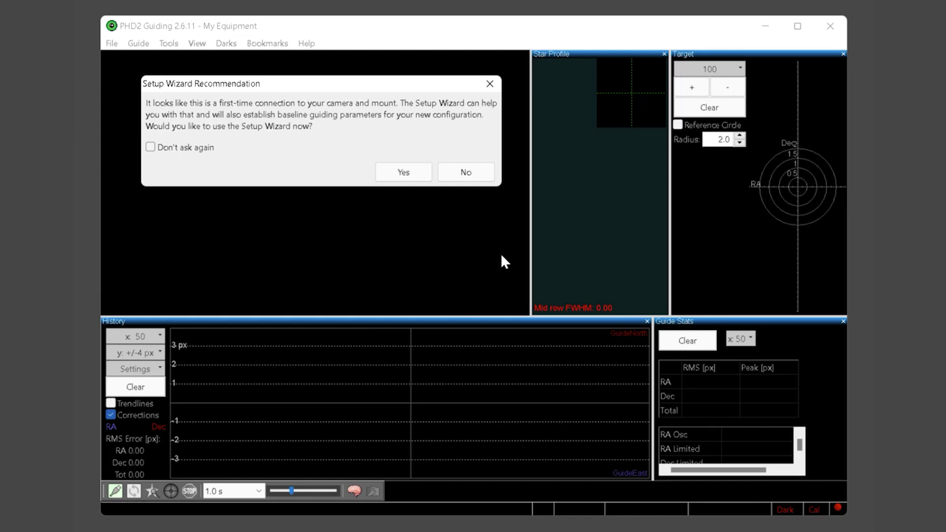
click(483, 172)
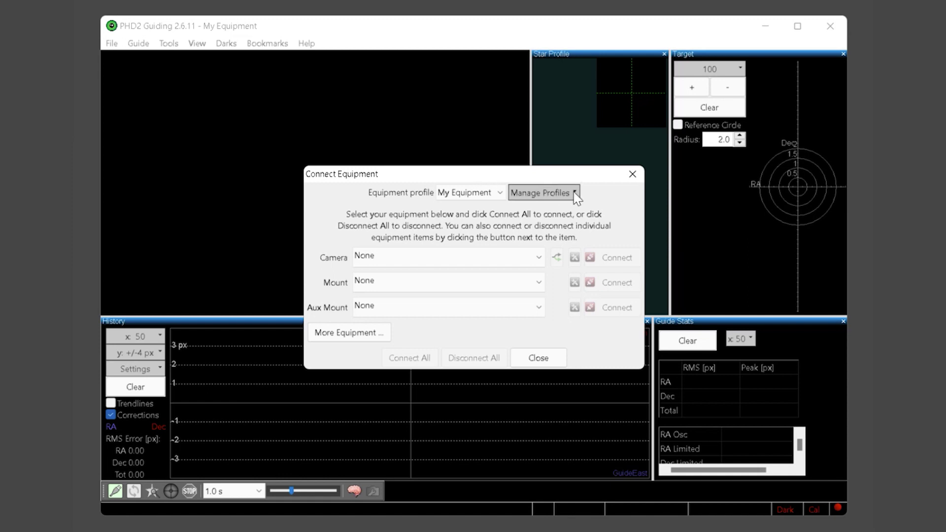
Step: Start a New Profile Wizard from Manage Profiles and show the guide camera list
click(551, 194)
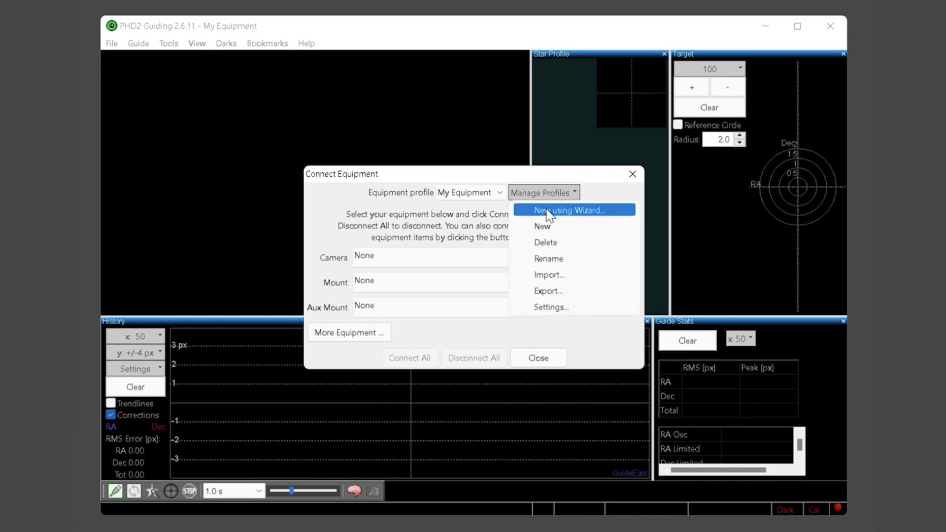
click(548, 214)
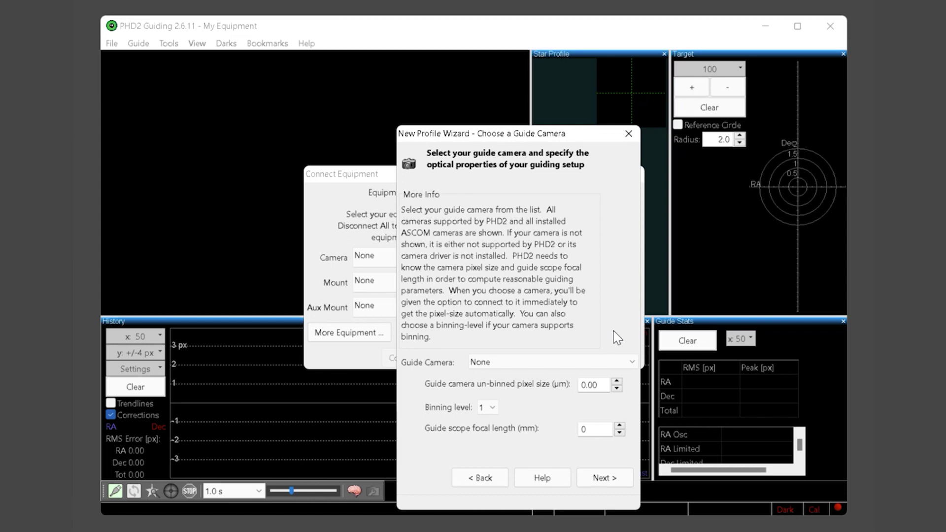
click(593, 368)
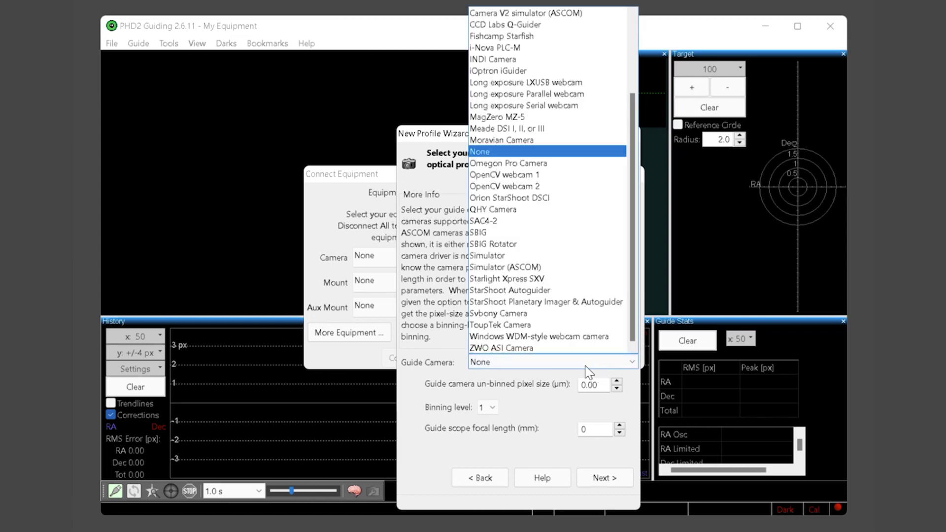
Step: Choose the Starlight Xpress SXV camera (8.30 µm pixels) with an 840 mm guide focal length
click(543, 279)
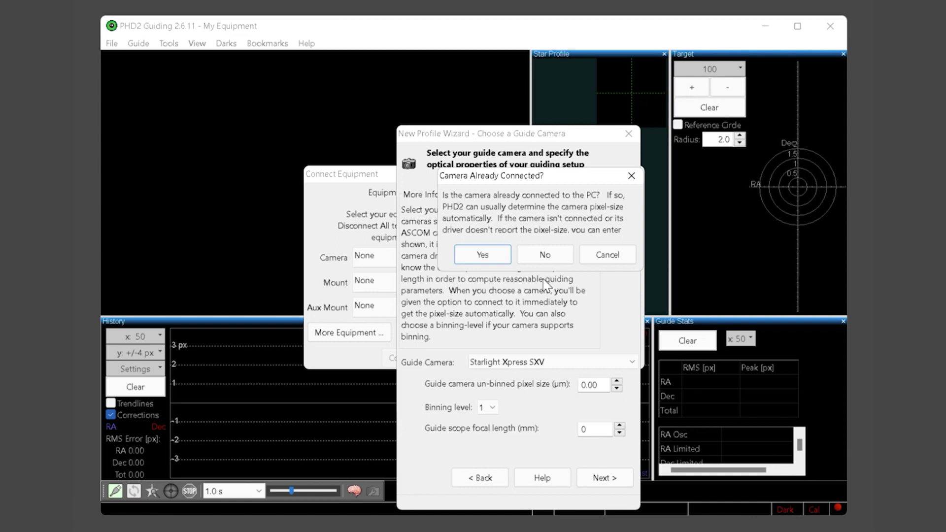
click(469, 250)
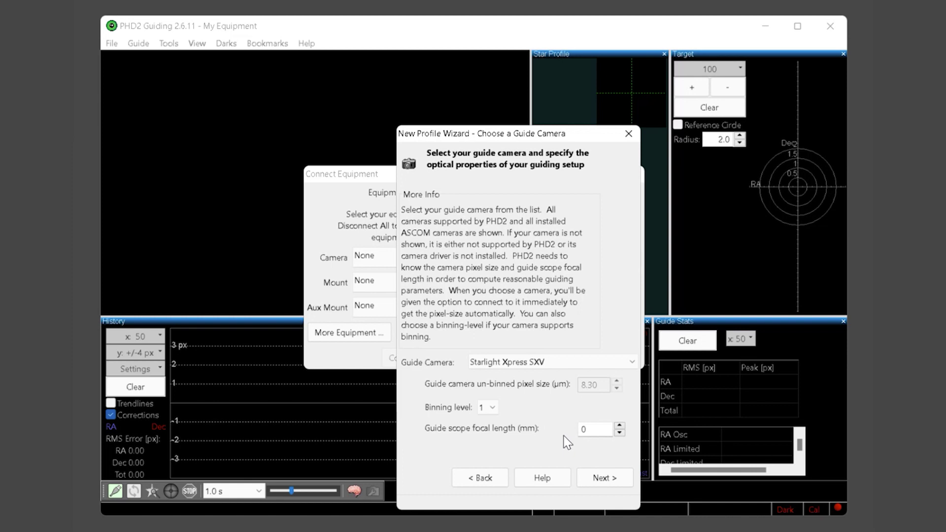
double_click(601, 432)
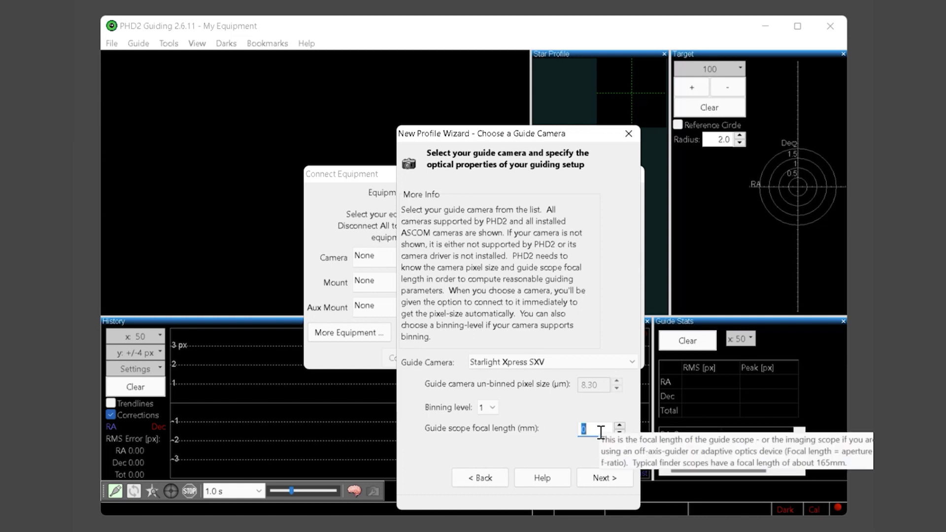
text(840)
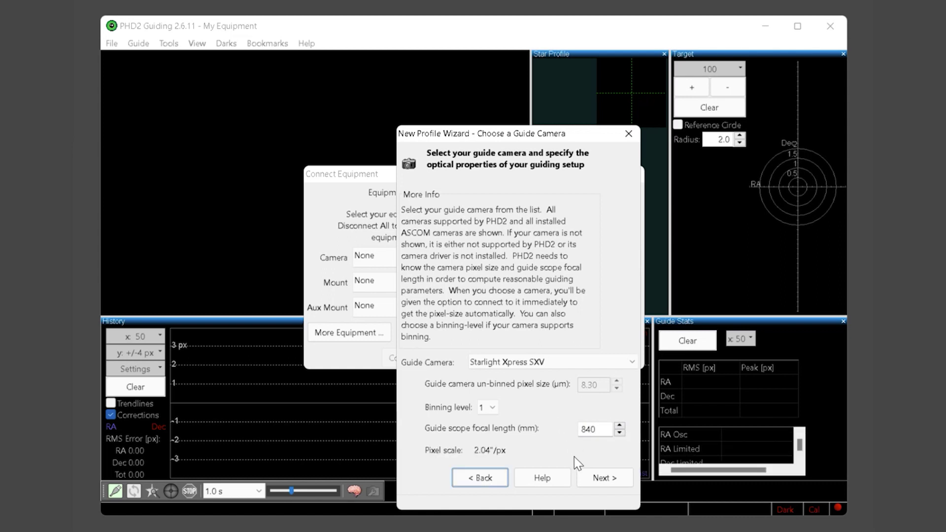
click(605, 478)
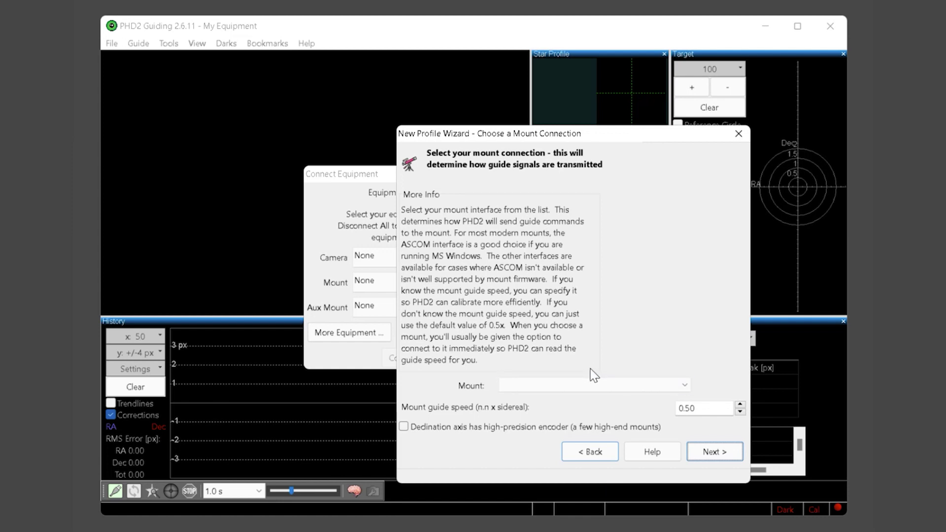
Step: Select the AstroPhysics GTO V2 Mount (ASCOM), reading its 1.00x guide speed
click(584, 384)
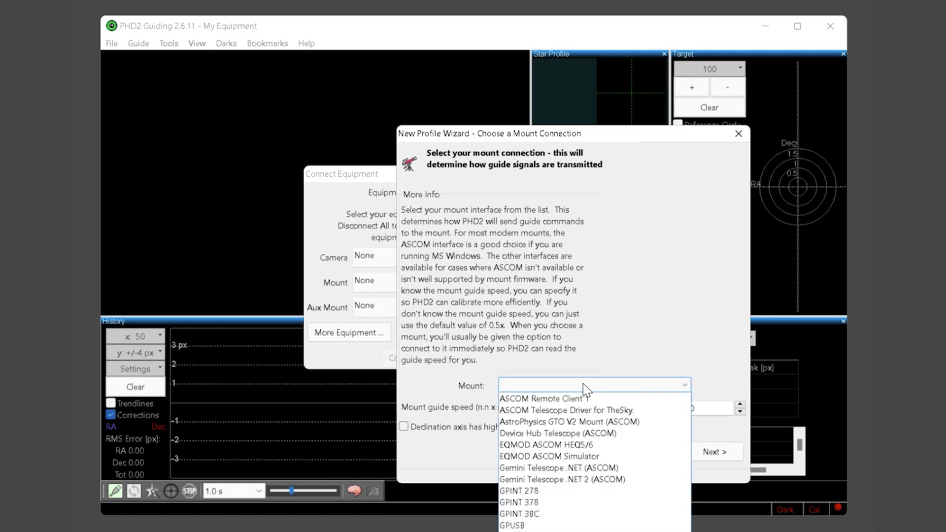
click(569, 421)
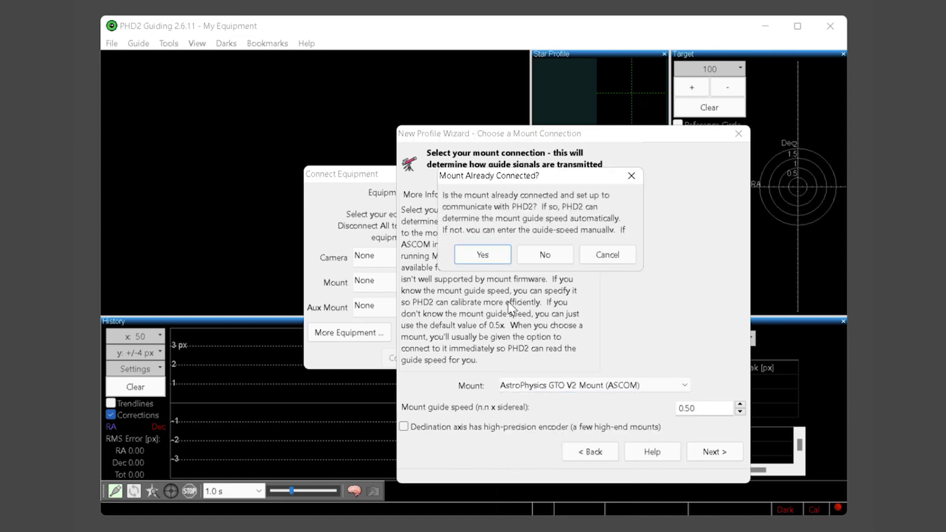
click(478, 260)
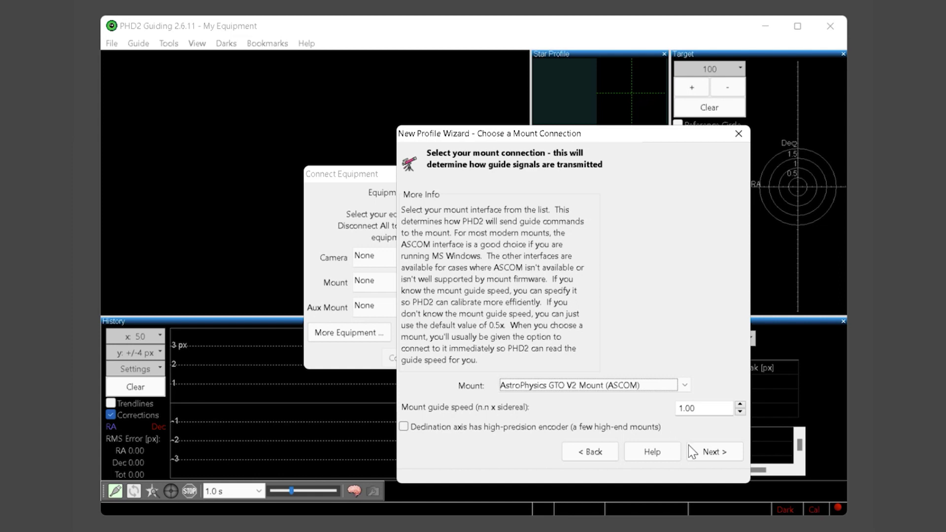
click(711, 453)
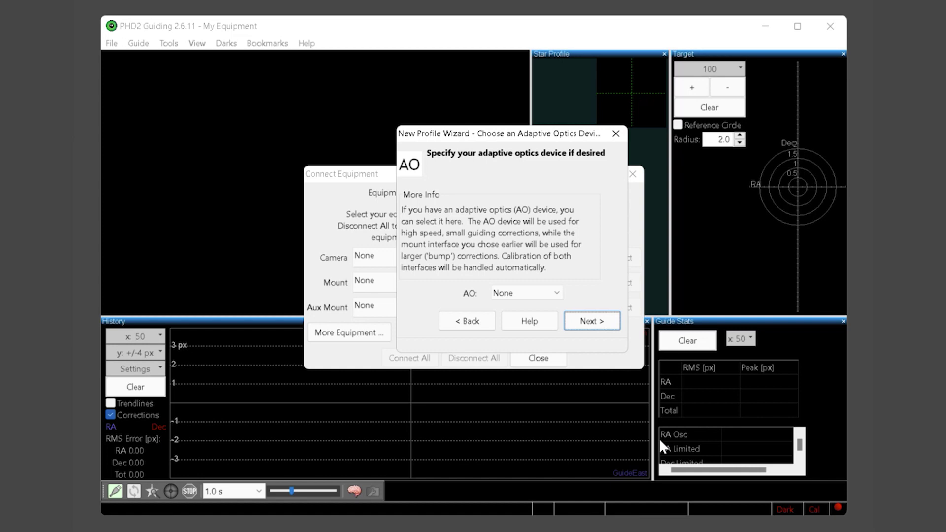
Step: Skip AO and finish the profile named AP1100+IODESTAR with Auto restore calibration enabled
click(603, 327)
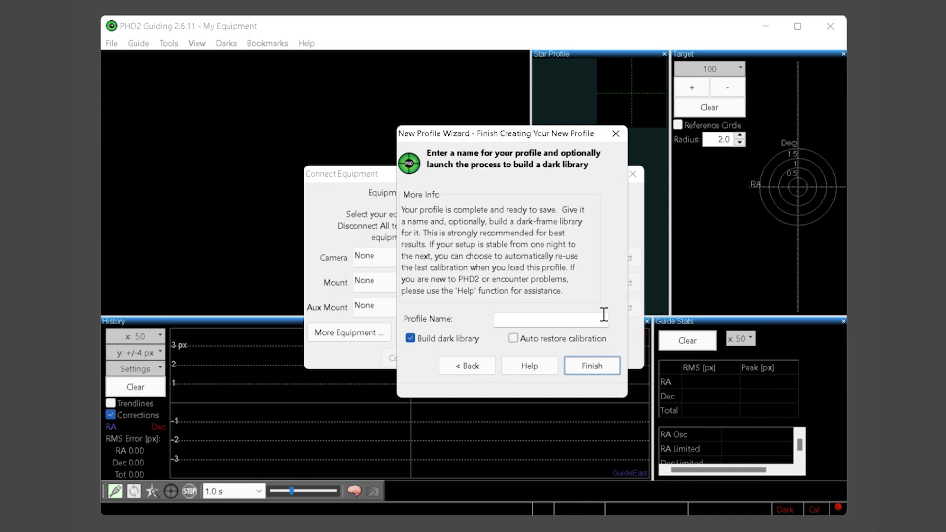
click(556, 321)
text(AP)
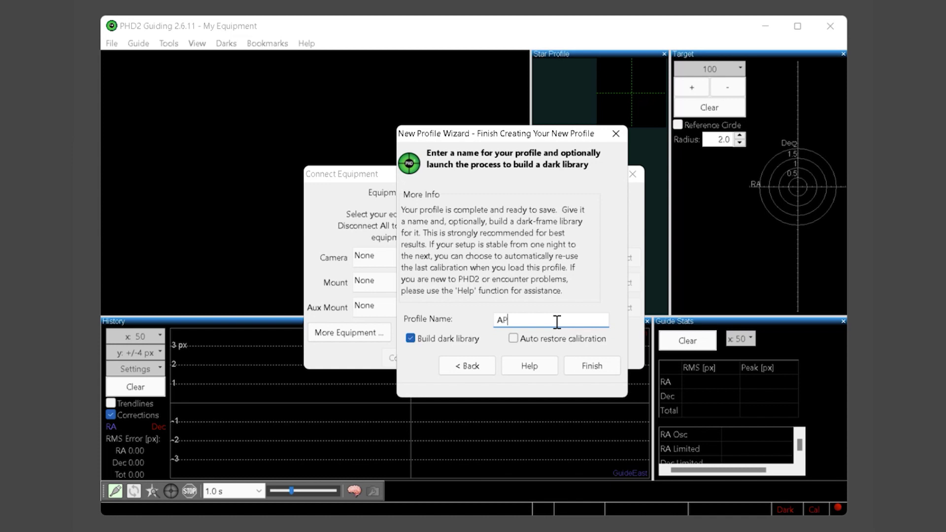
text(1100+IODESTAR)
click(534, 340)
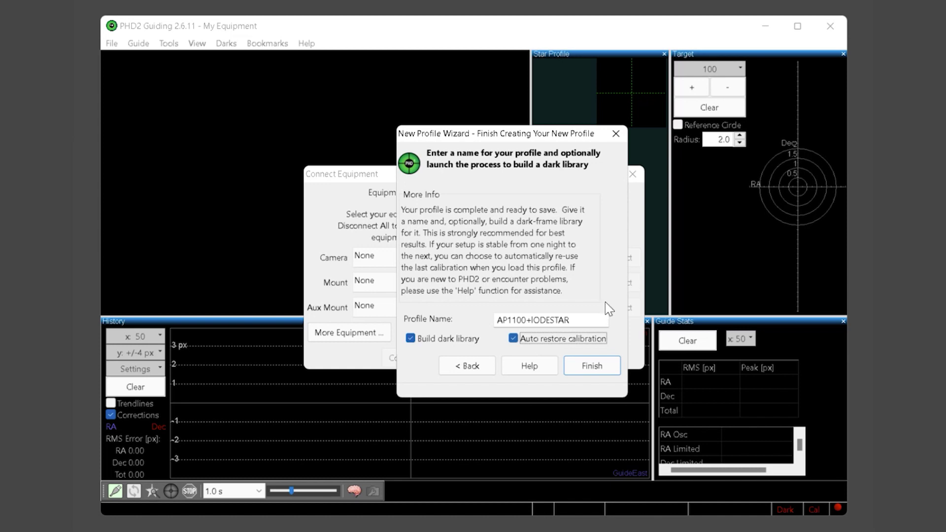
click(607, 367)
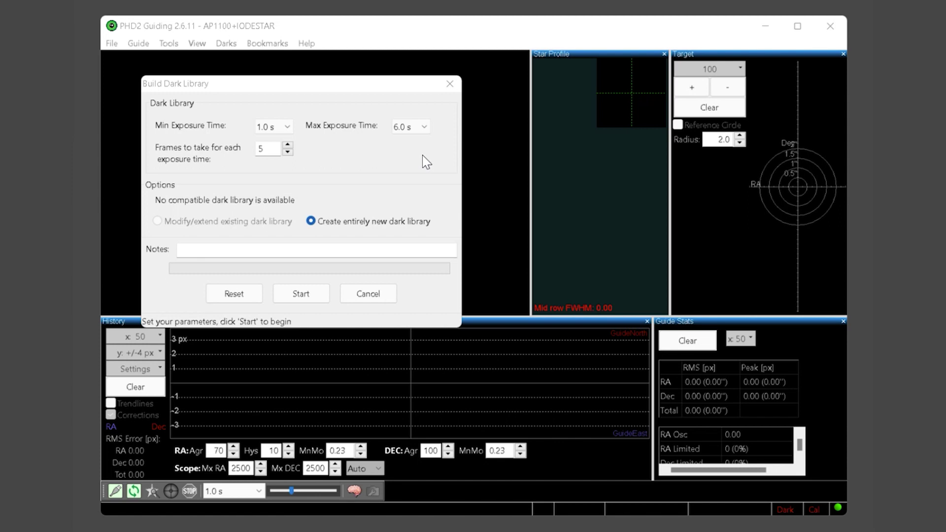
Step: Build the 1.0–6.0 s, 5-frame dark library with the guide scope covered
click(302, 294)
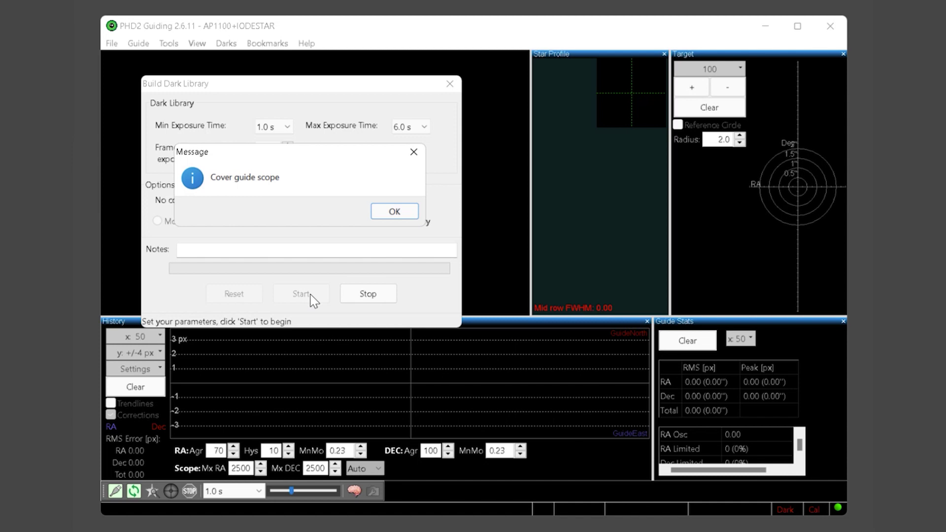
click(400, 214)
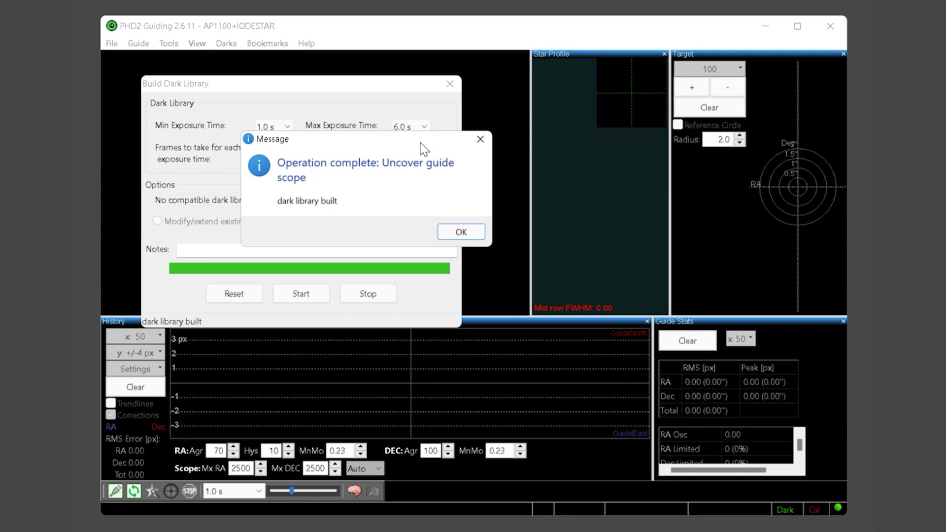
click(458, 231)
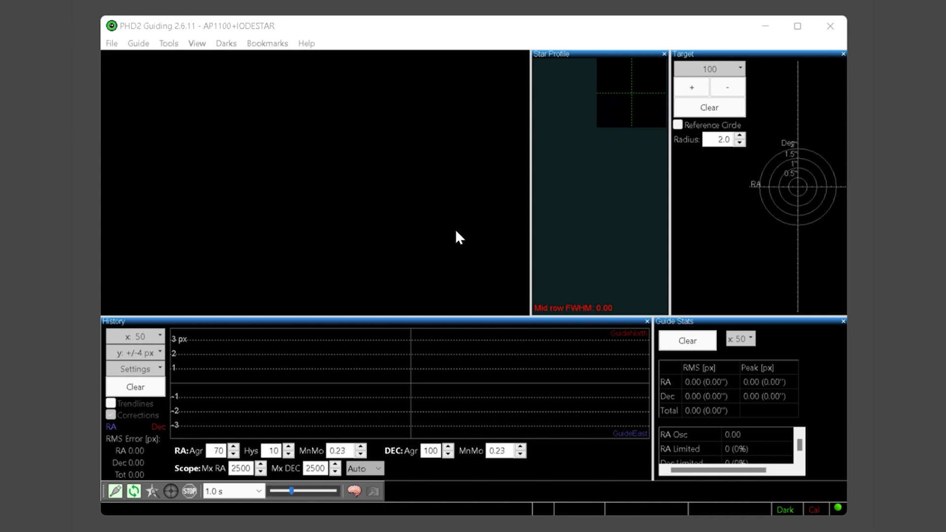
Step: Open Advanced Settings from the Guide menu, keeping English as the interface language
click(389, 465)
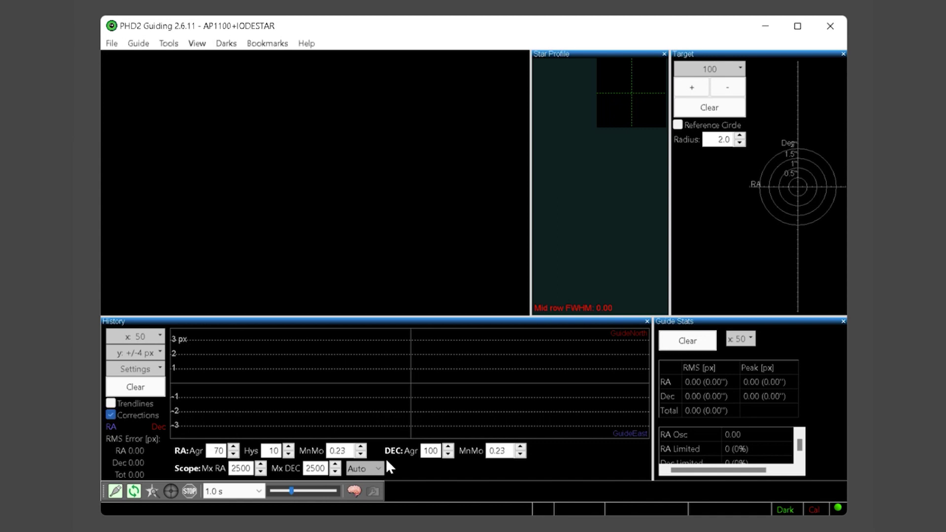
click(355, 491)
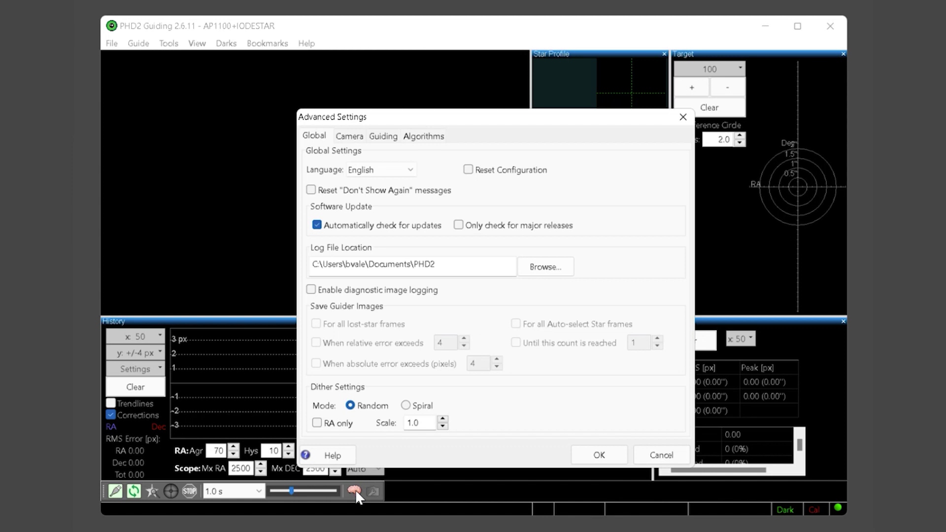
click(683, 116)
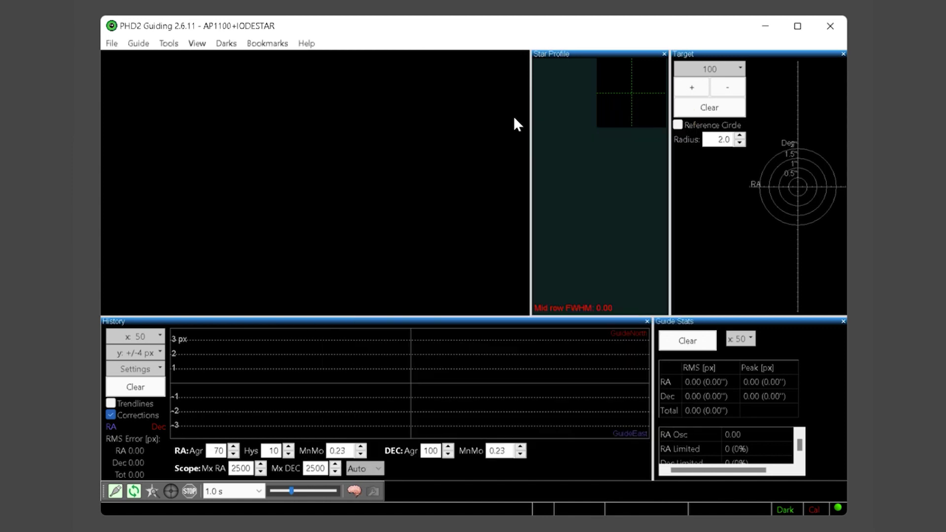
click(139, 44)
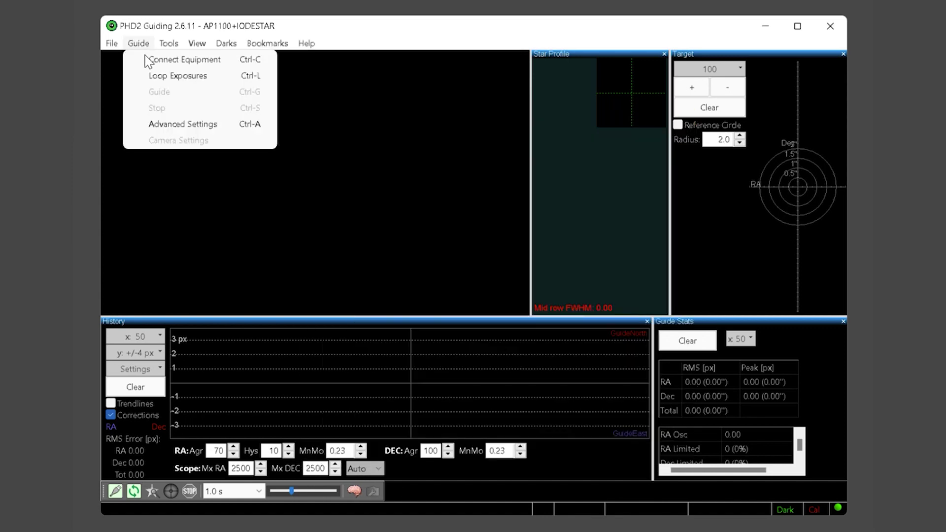
click(181, 125)
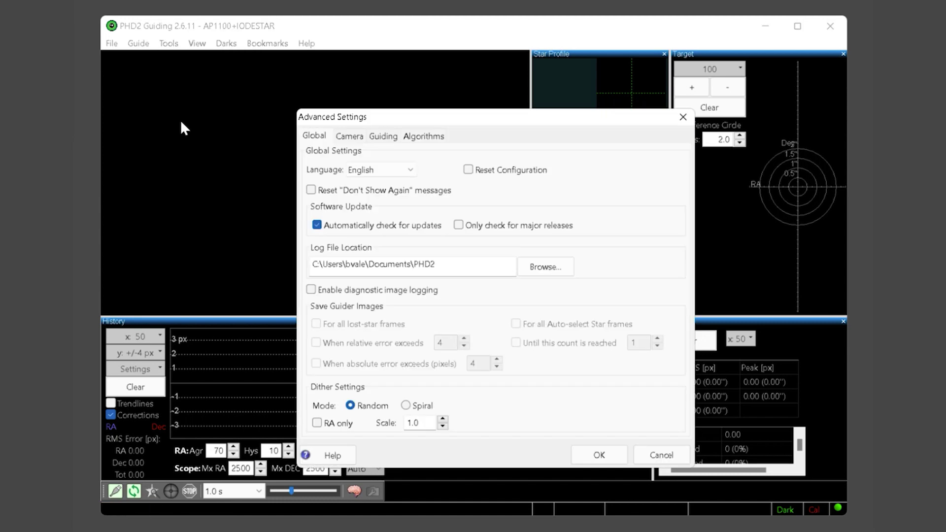
click(389, 169)
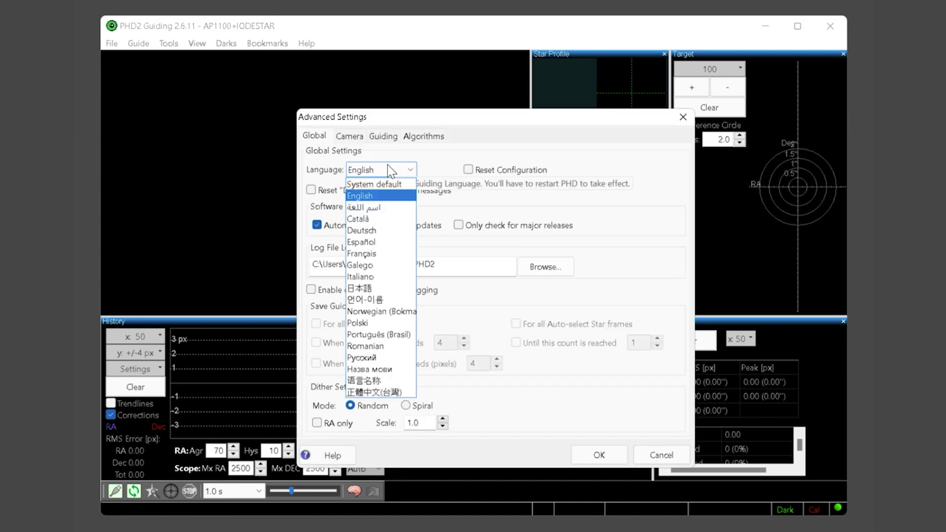
click(435, 166)
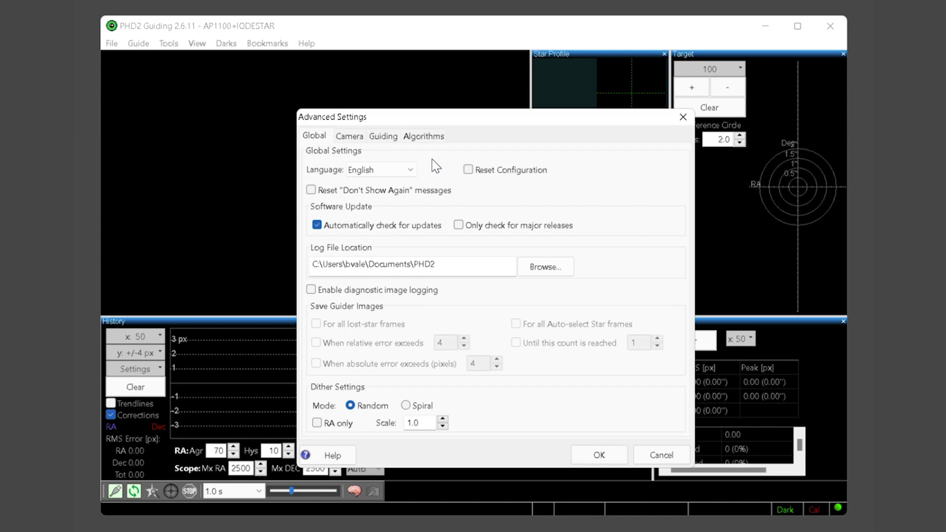
Step: On the Camera page, change the auto-exposure Target SNR from 6 to 20
click(351, 137)
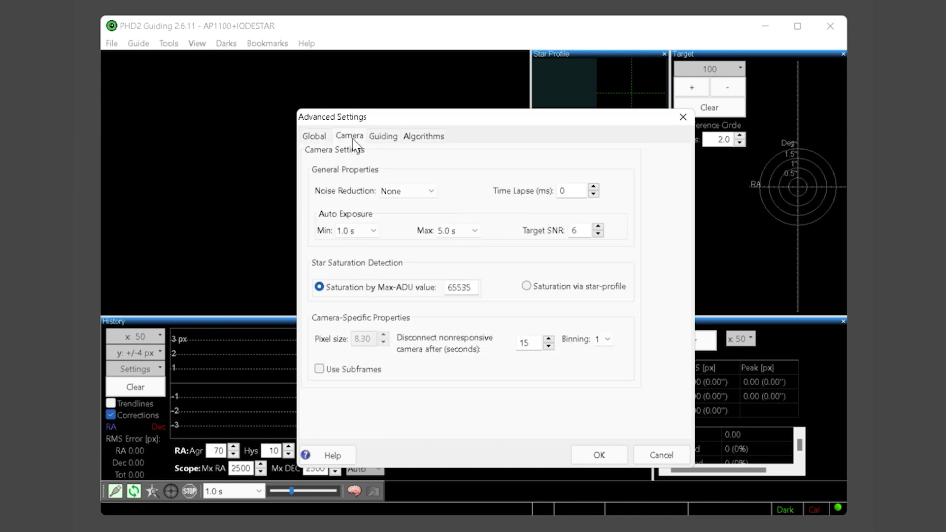
double_click(583, 232)
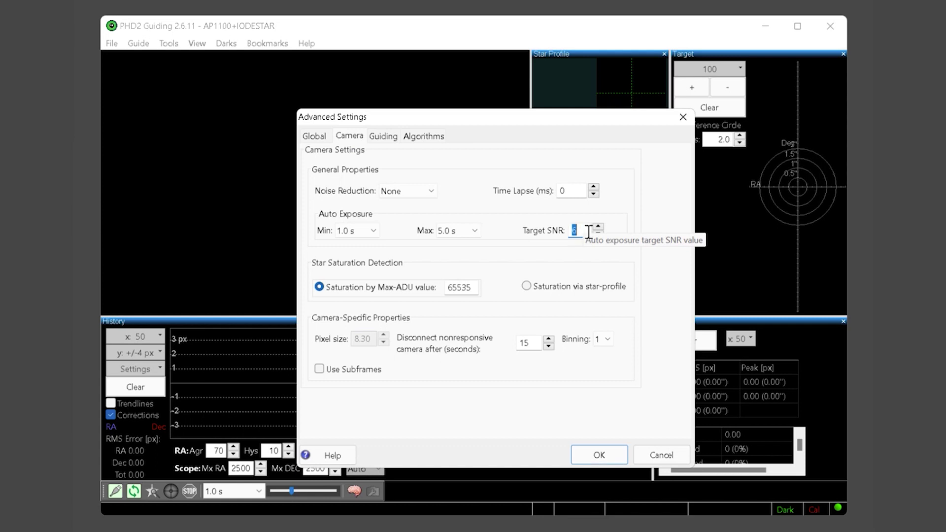
text(20)
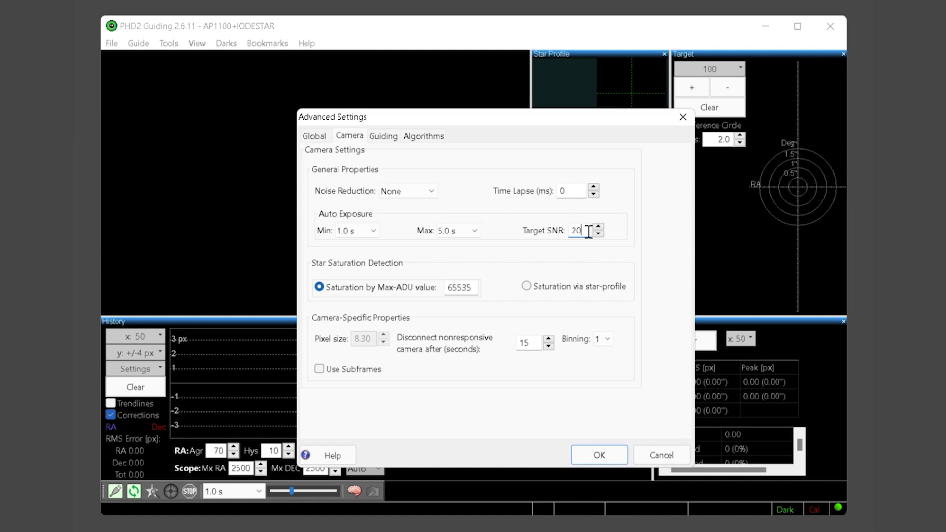
Step: On the Guiding page, change Minimum star SNR for AutoFind from 6 to 20
click(382, 139)
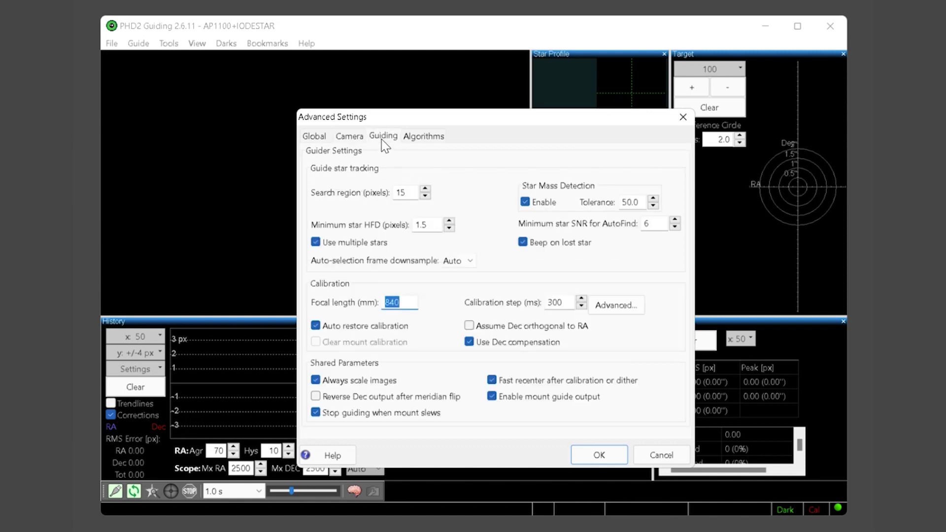
click(658, 225)
drag(658, 225, 623, 225)
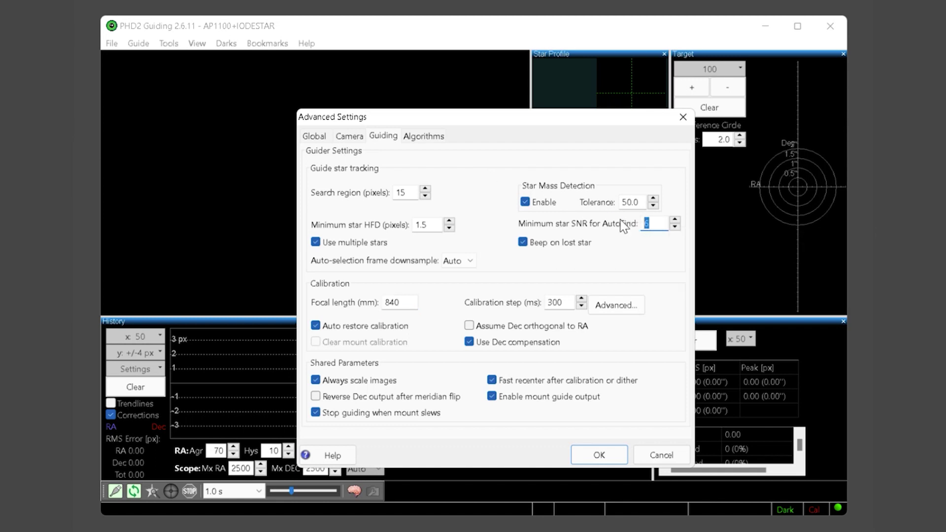
text(20)
key(Tab)
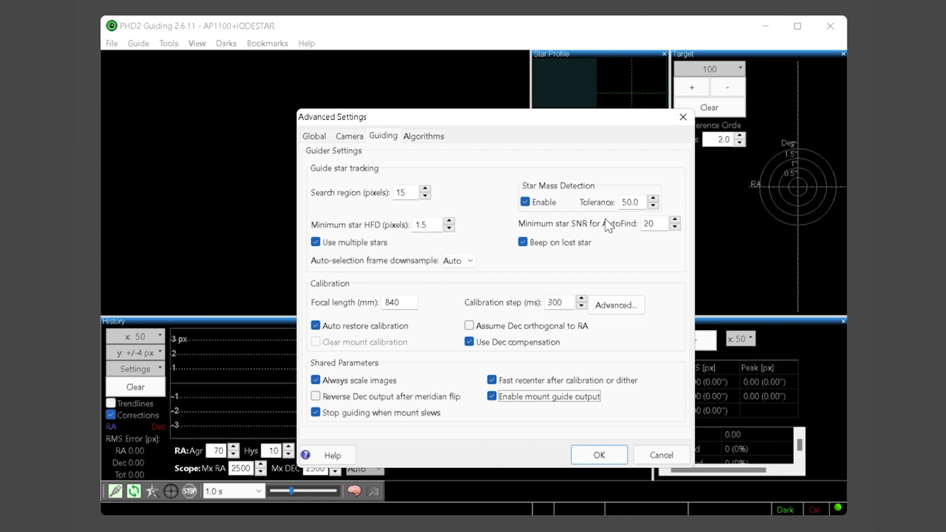
Step: Save Advanced Settings and confirm the Starlight Xpress SXV and AstroPhysics GTO V2 are connected
click(599, 461)
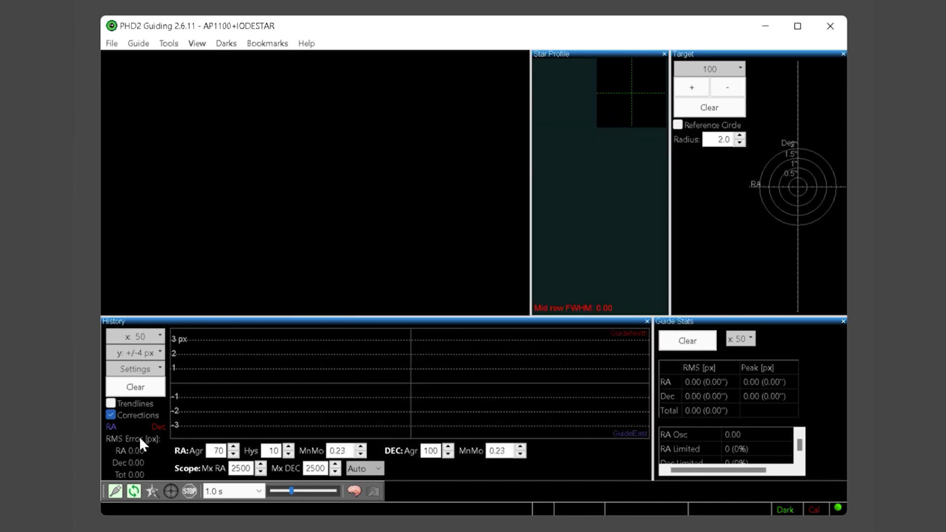
click(116, 491)
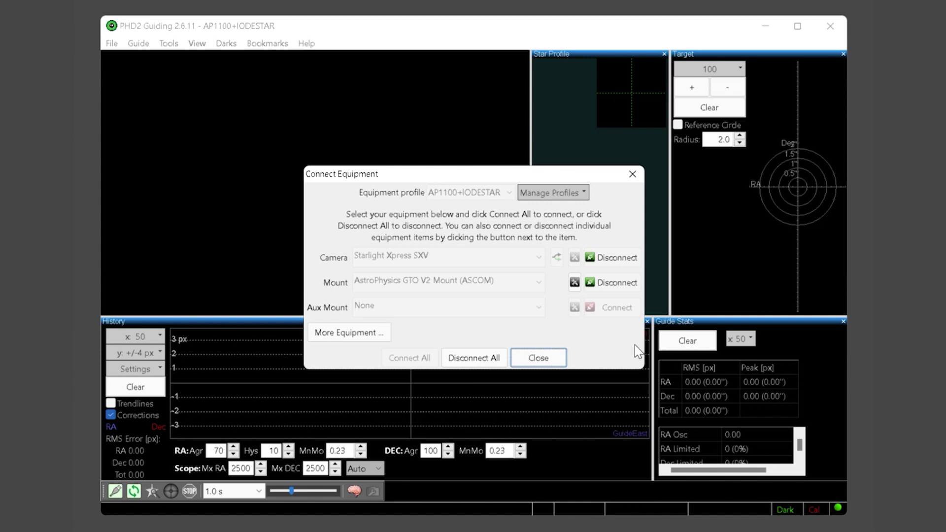
click(538, 358)
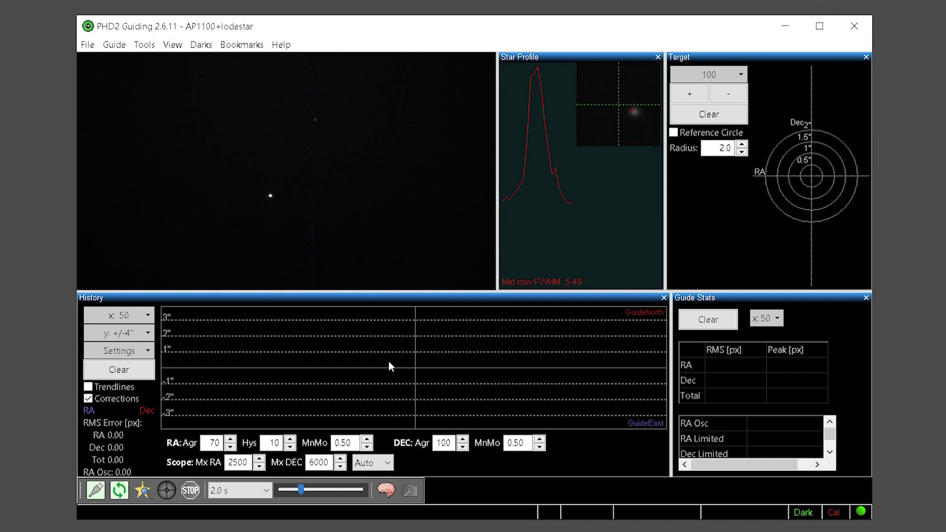
click(255, 491)
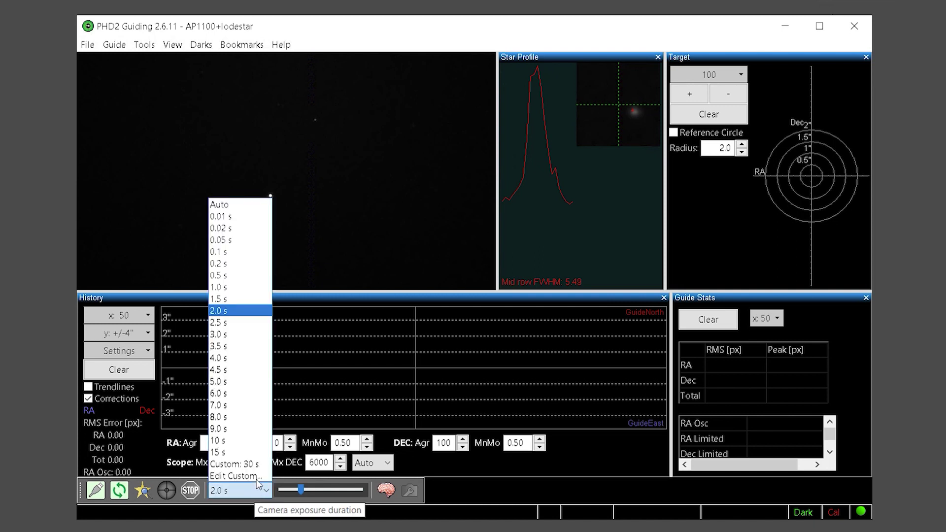
click(242, 310)
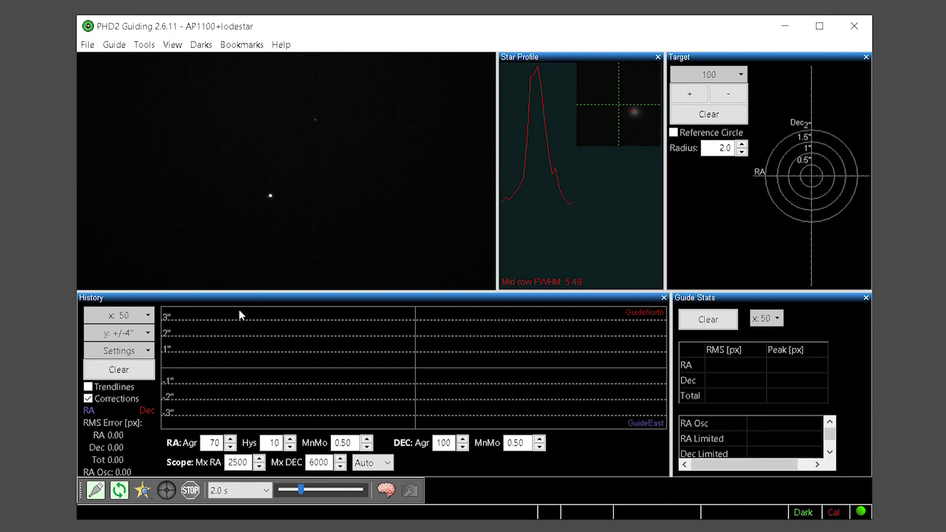
Step: Use Drift Align to slew the mount to meridian offset 3° and declination 0
click(144, 45)
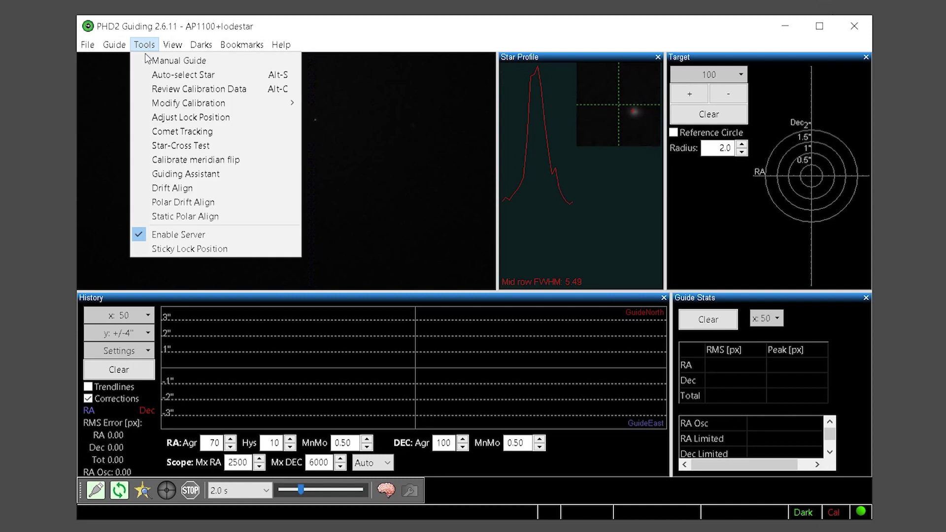
click(170, 190)
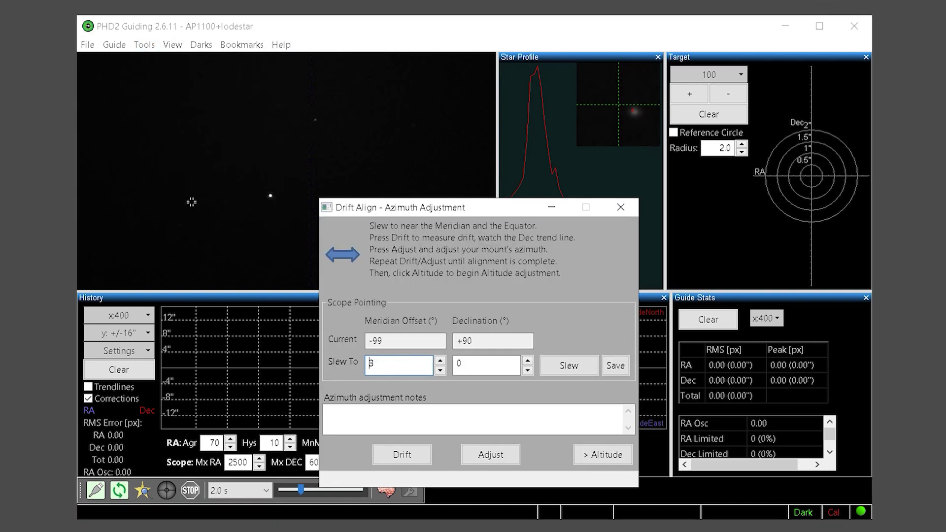
click(569, 366)
Step: Loop exposures, auto-select a guide star, and brighten the star field with the gamma slider
click(621, 210)
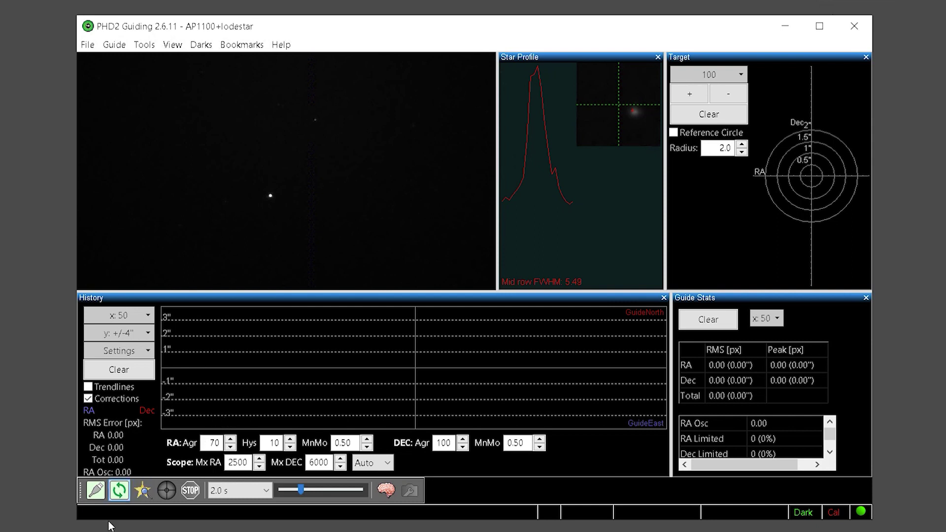
click(119, 489)
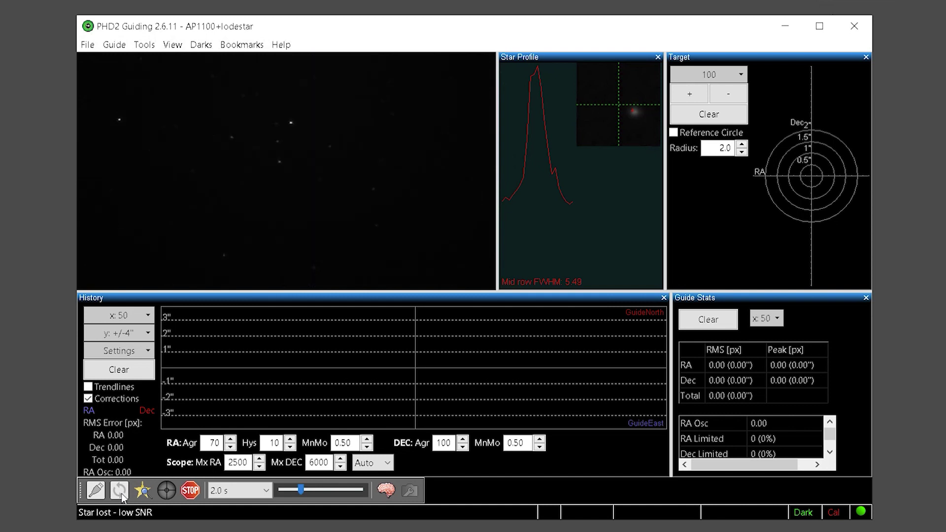
click(143, 492)
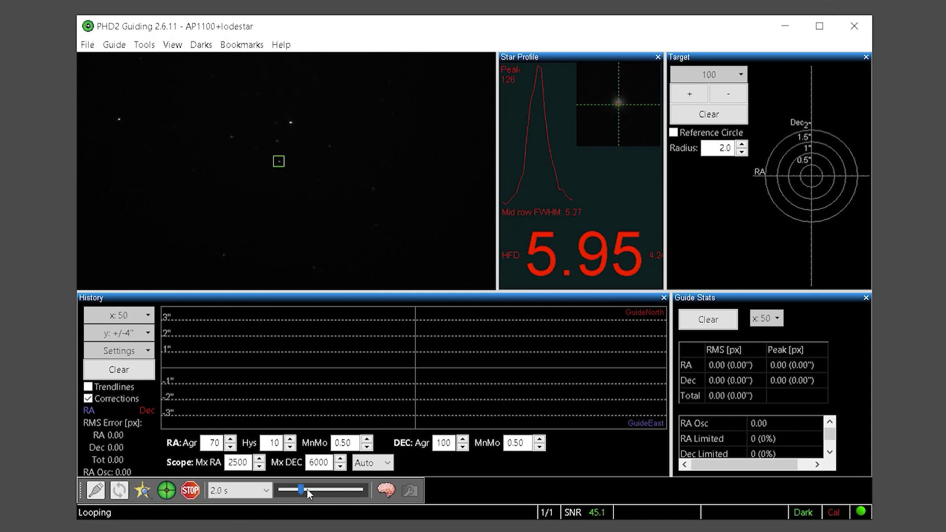
drag(314, 489, 314, 490)
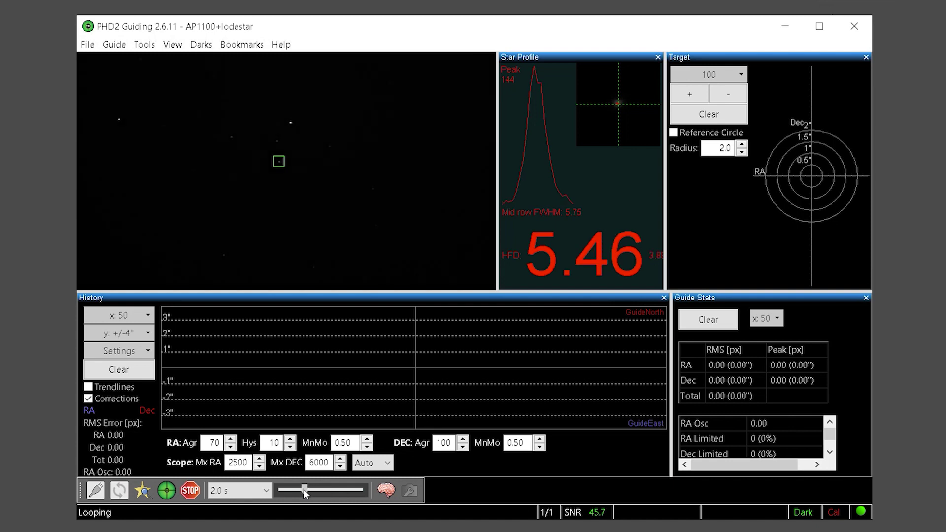
drag(304, 489, 294, 489)
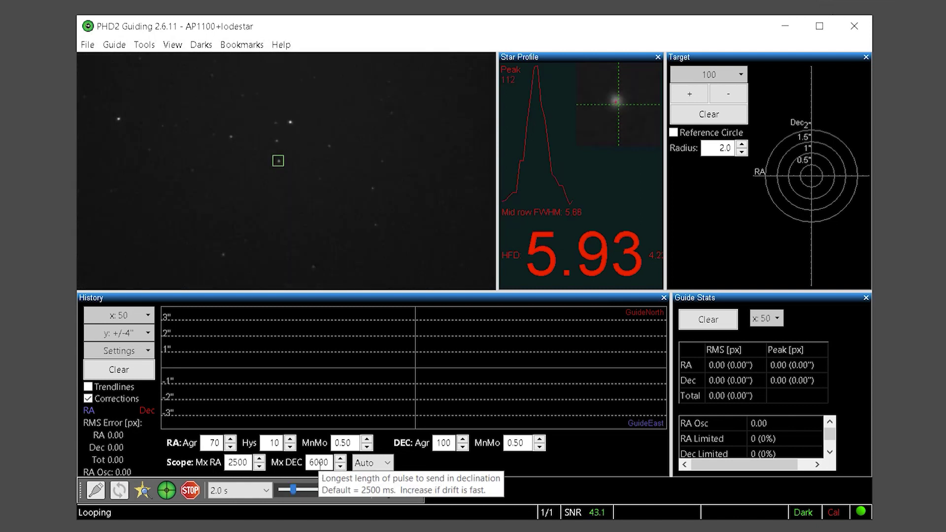
Step: Send a 3000 ms north guide pulse from the Manual Guide window
click(145, 46)
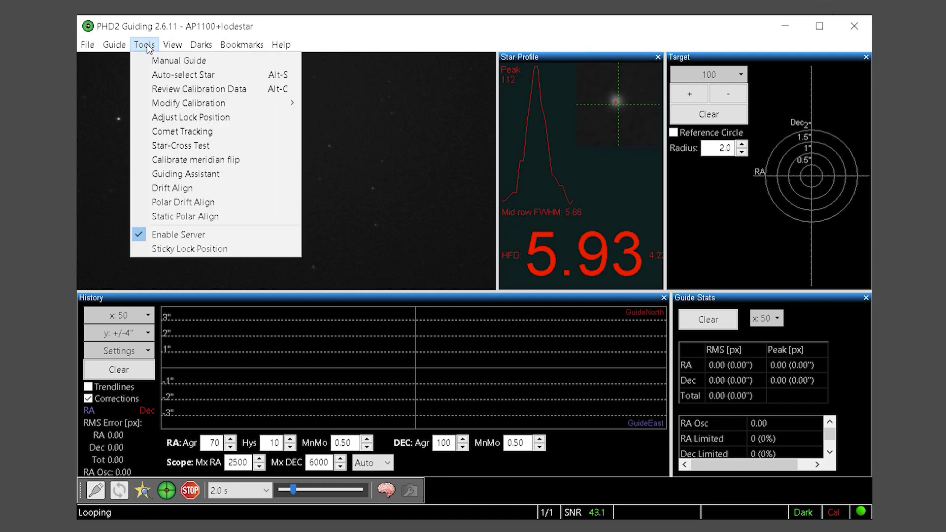
click(159, 68)
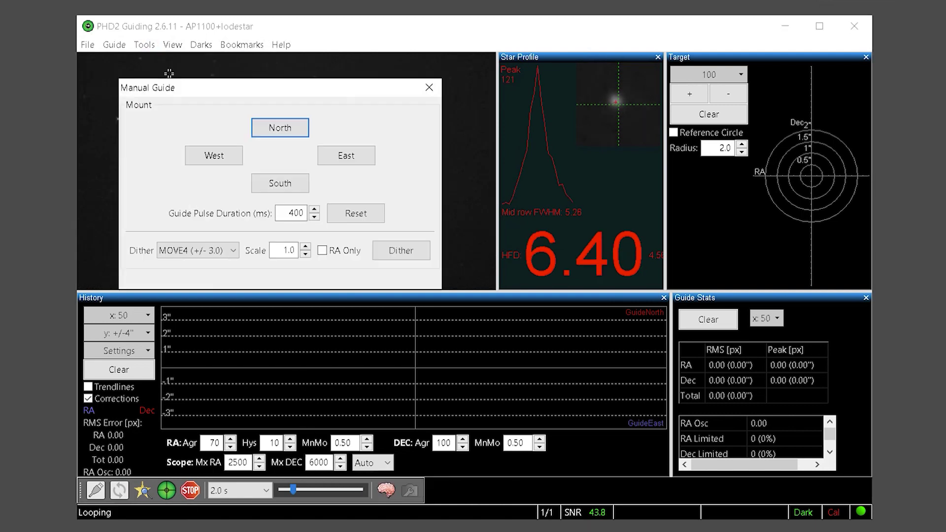
double_click(293, 212)
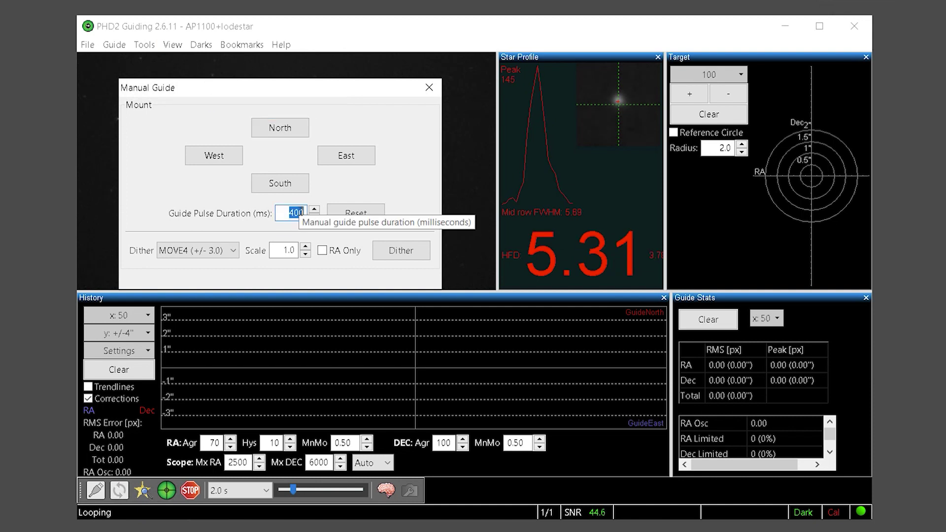
text(3000)
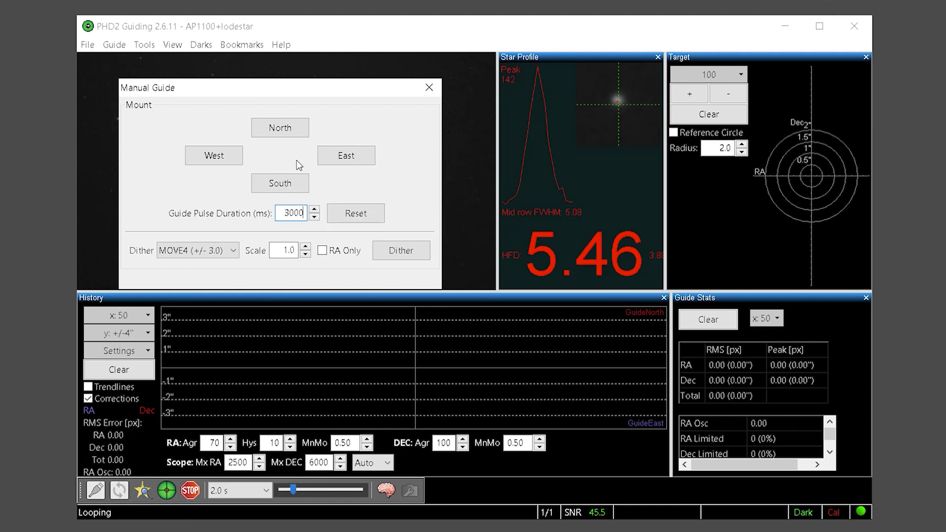
click(280, 126)
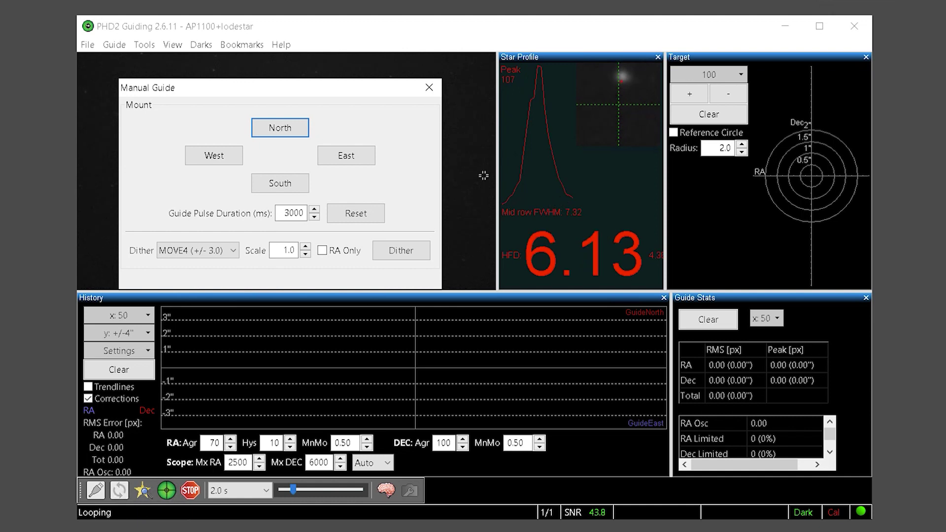
Step: Auto-select a guide star and start calibration and guiding on it
click(429, 88)
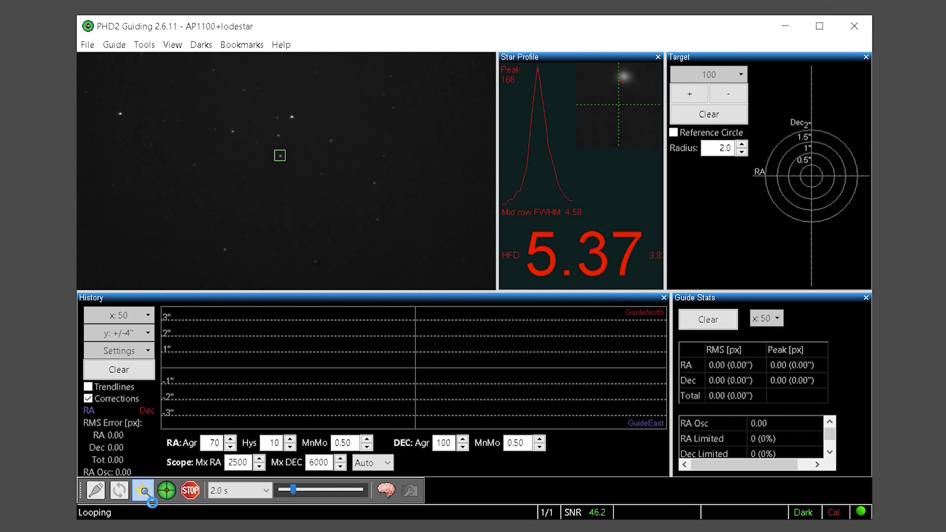
click(147, 491)
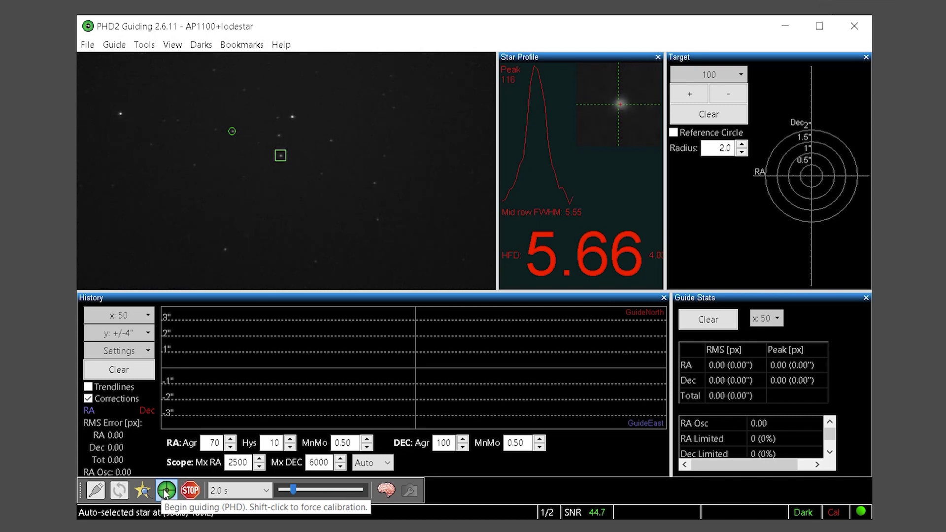
click(166, 490)
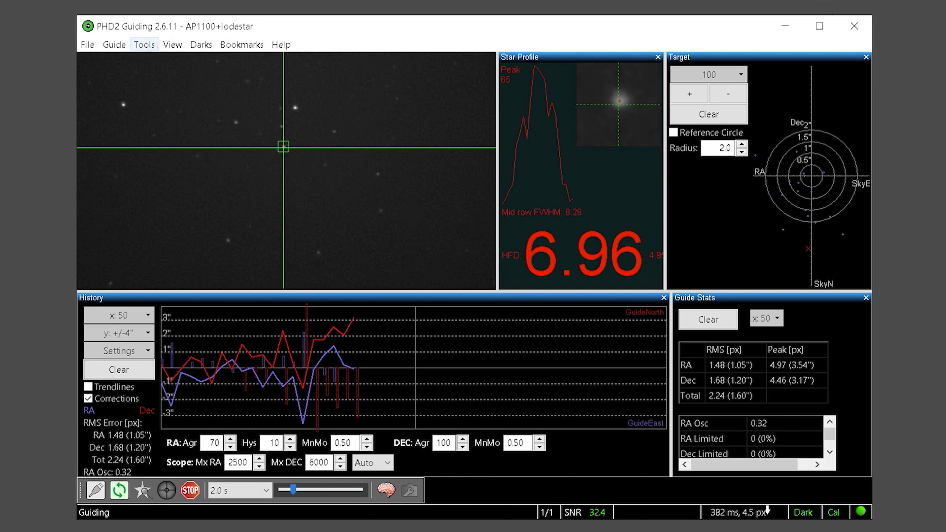
Step: Run a Guiding Assistant measurement without the declination backlash test, then stop it
click(144, 45)
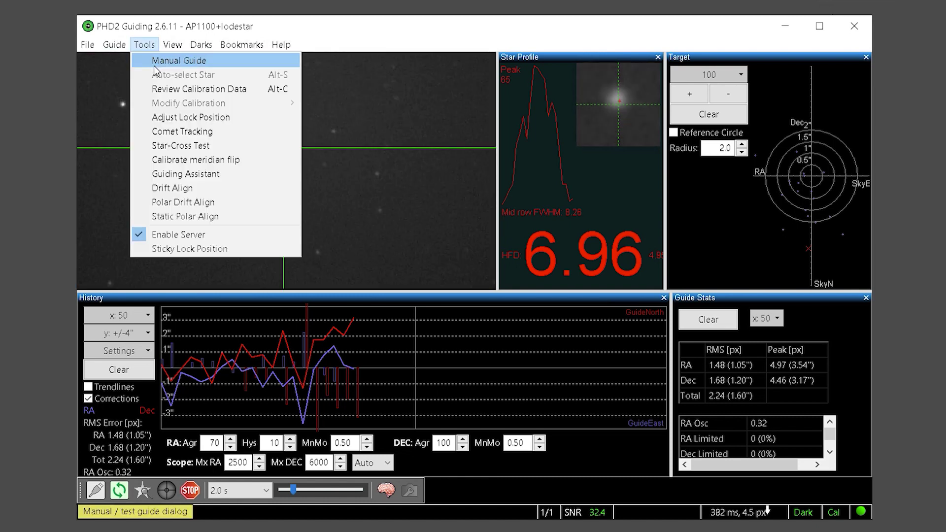
click(191, 175)
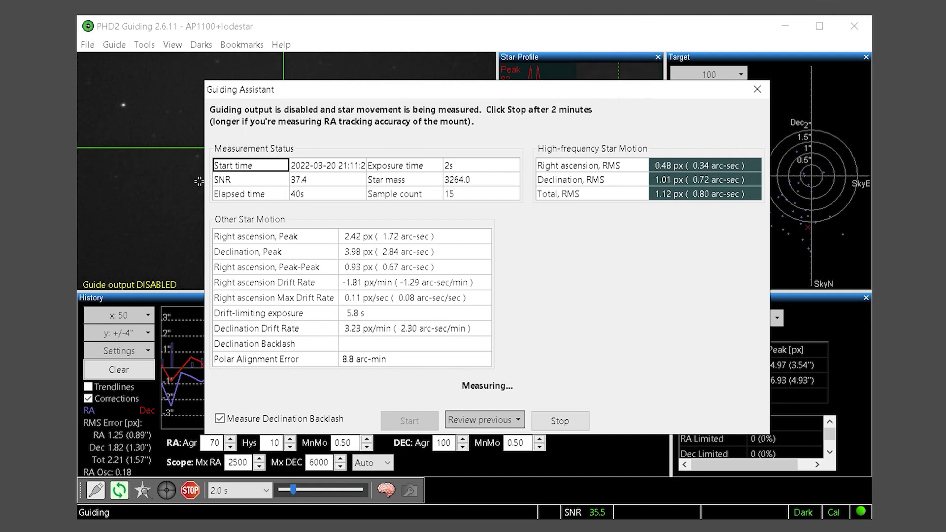
click(287, 420)
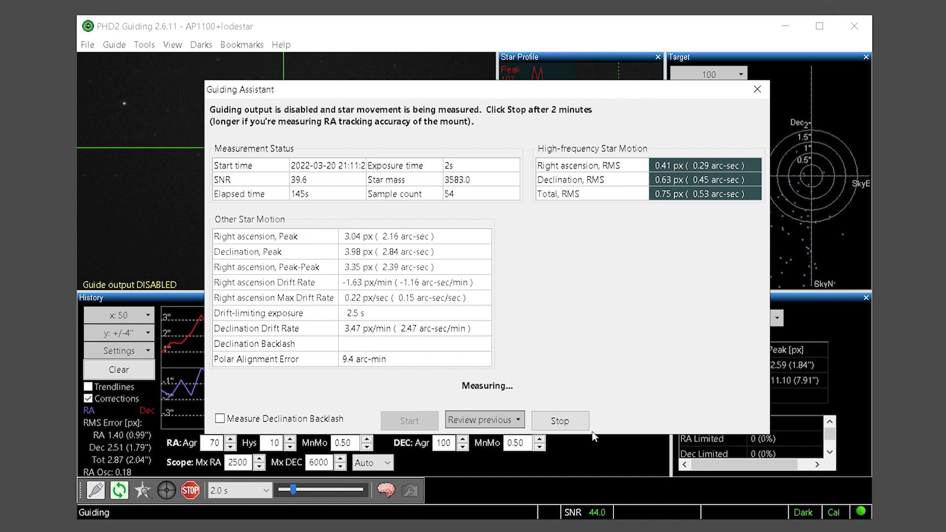
click(573, 422)
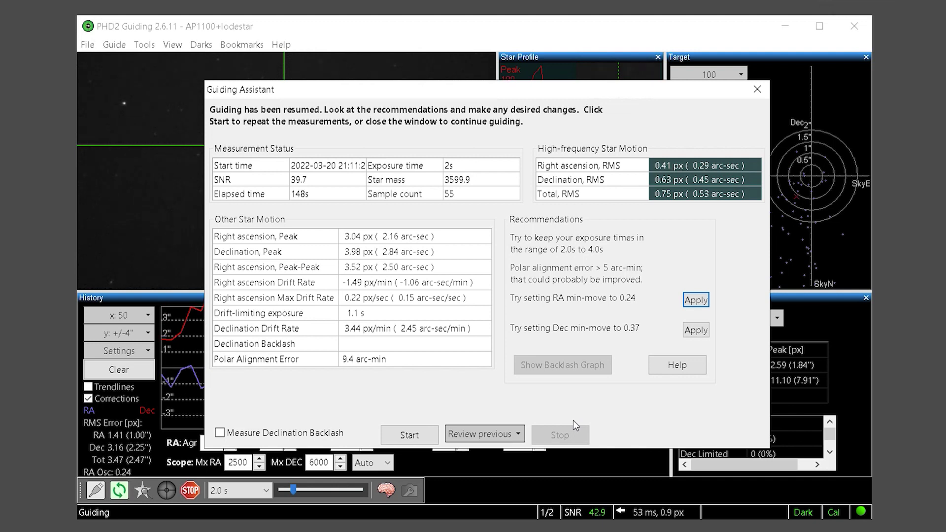
Step: Apply the recommended min-move values, RA 0.24 and Dec 0.37
click(695, 300)
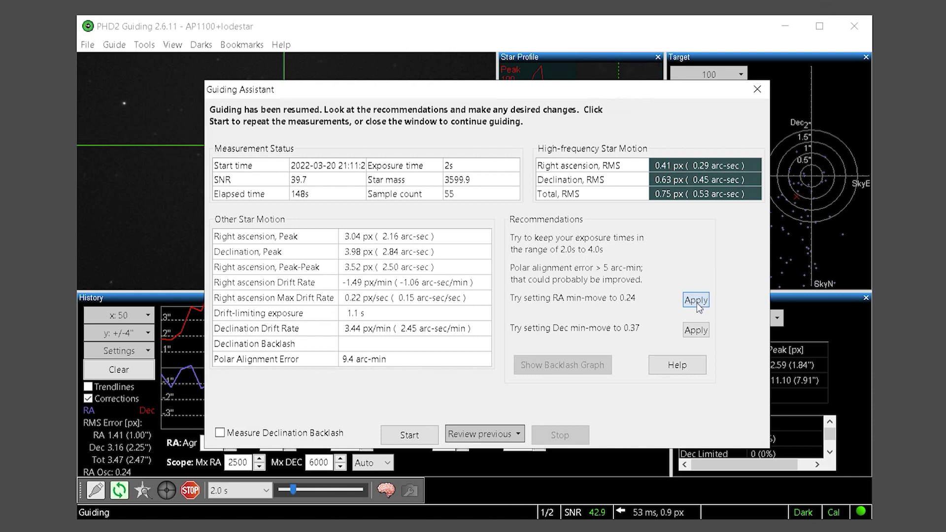
click(696, 330)
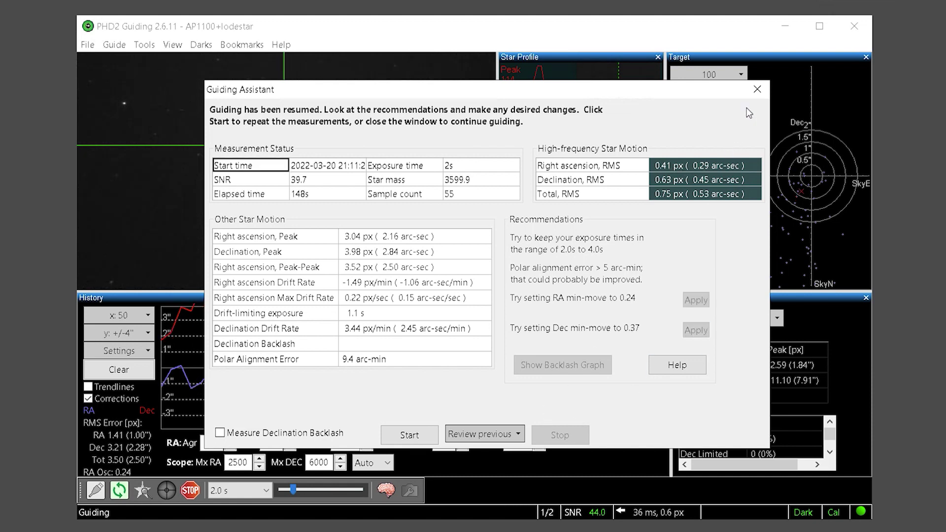
click(757, 90)
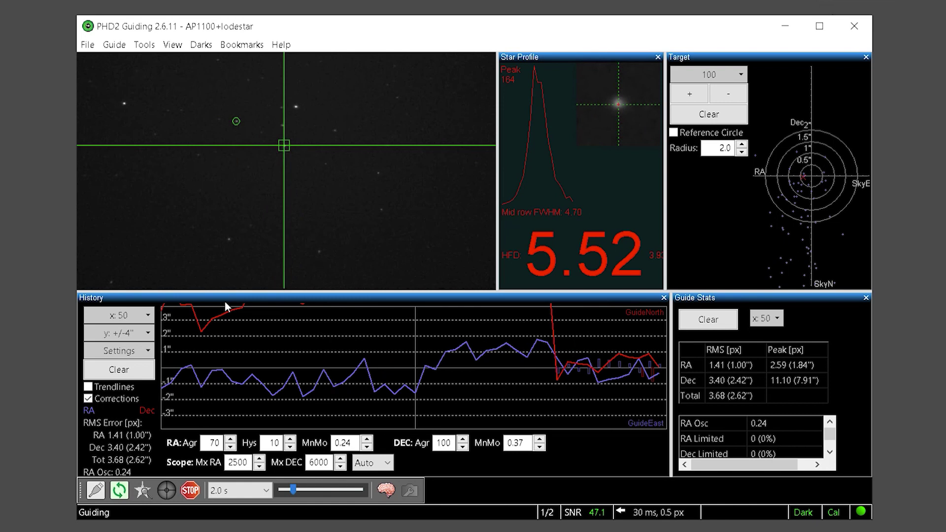